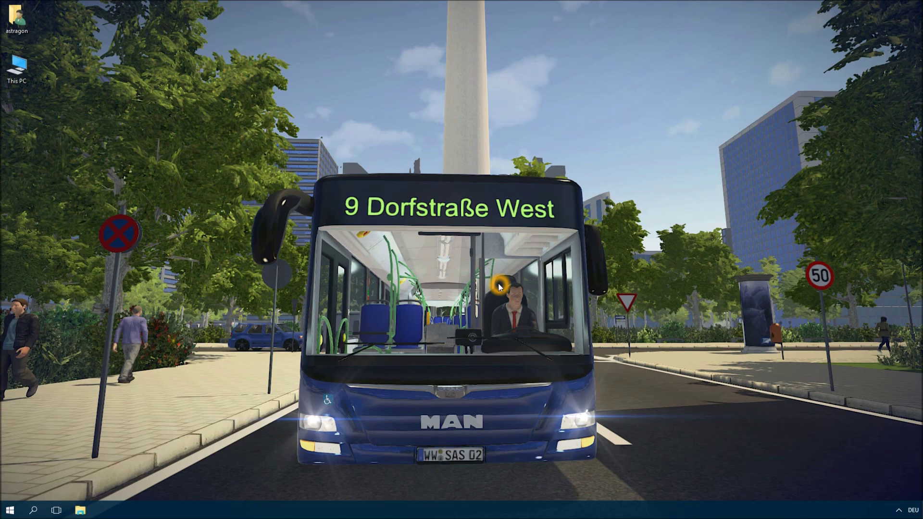
Step: Open the Bus Simulator 16 installation folder in File Explorer and go to its Modding\KioskMod\KioskMod subfolder
left_click(10, 510)
left_click(239, 350)
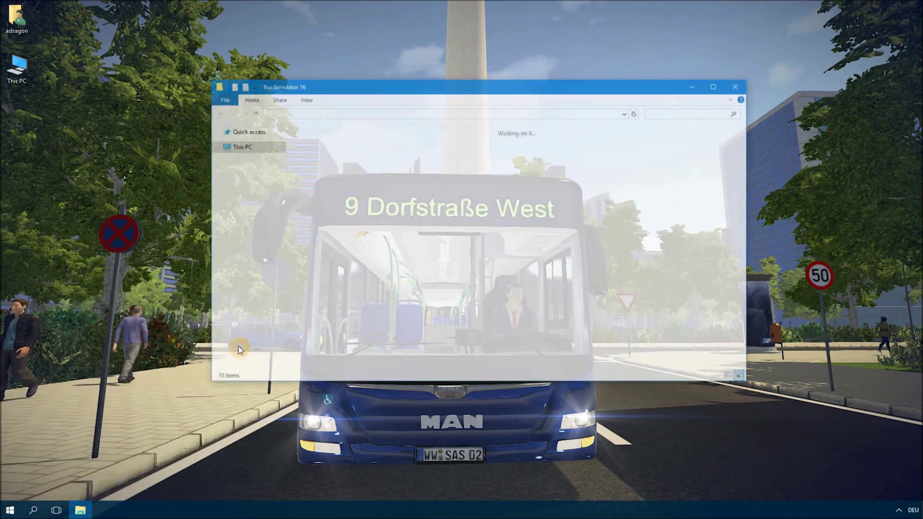
double_click(370, 175)
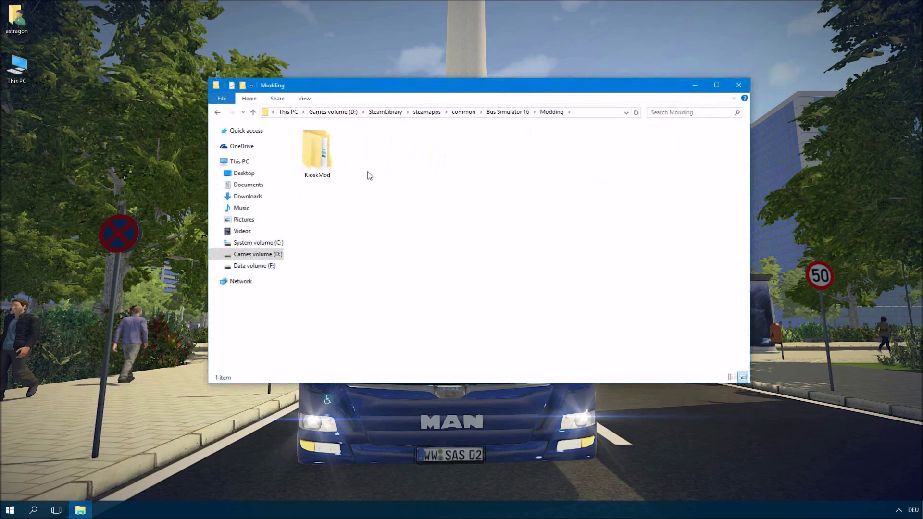
double_click(331, 160)
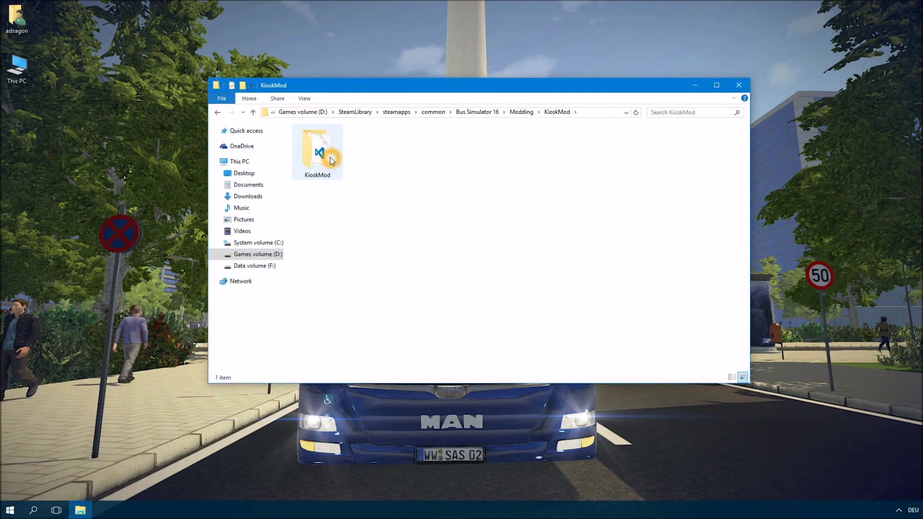
double_click(331, 162)
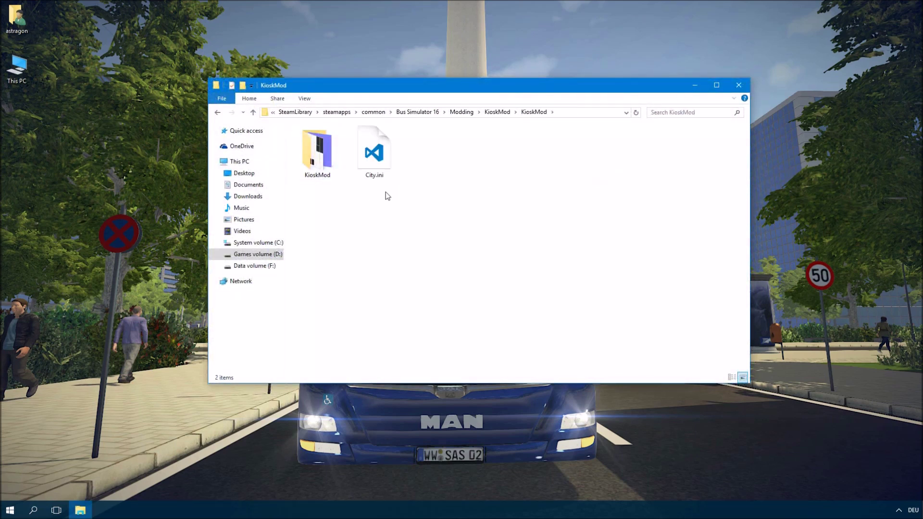
Step: Open the City.ini file from the KioskMod folder in Visual Studio Code
left_click(452, 182)
left_click(381, 162)
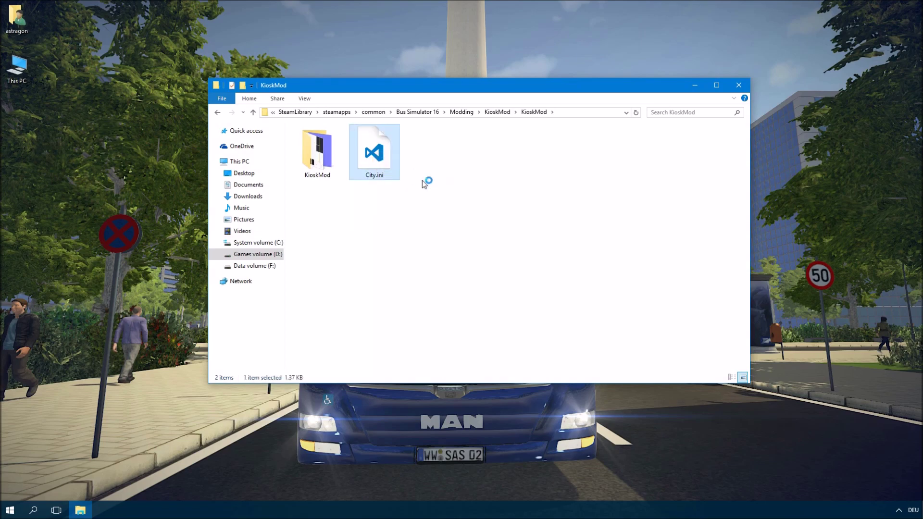
left_click(438, 184)
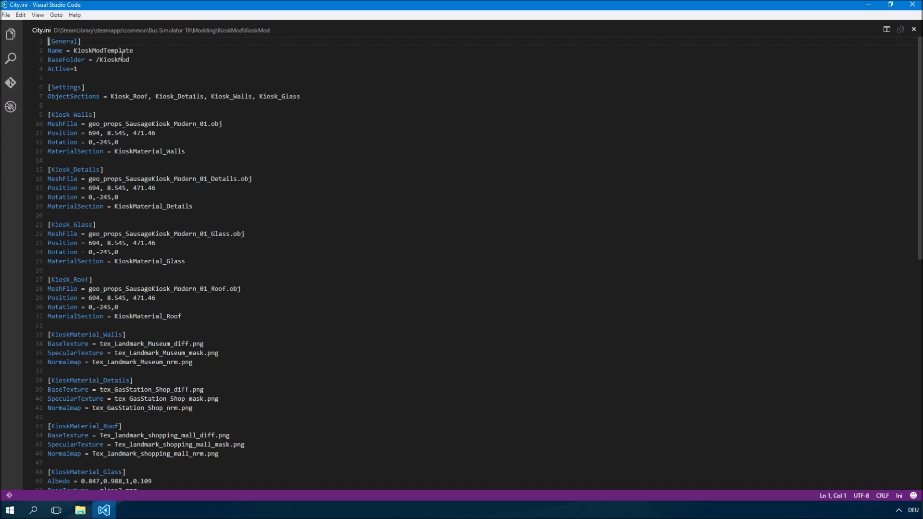
Step: Examine the Name, BaseFolder and Active entries in the General section of City.ini
left_click(142, 51)
double_click(126, 51)
left_click(129, 60)
left_click(185, 59)
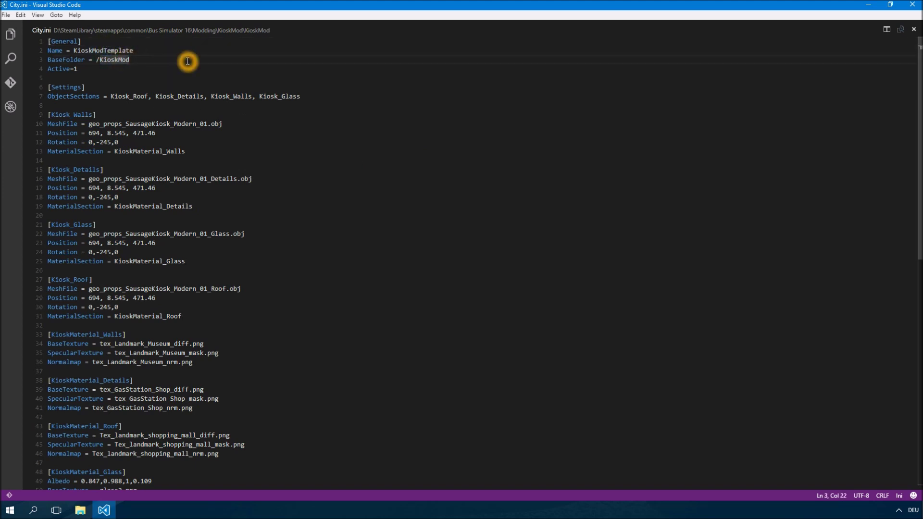
left_click(93, 68)
left_click(187, 73)
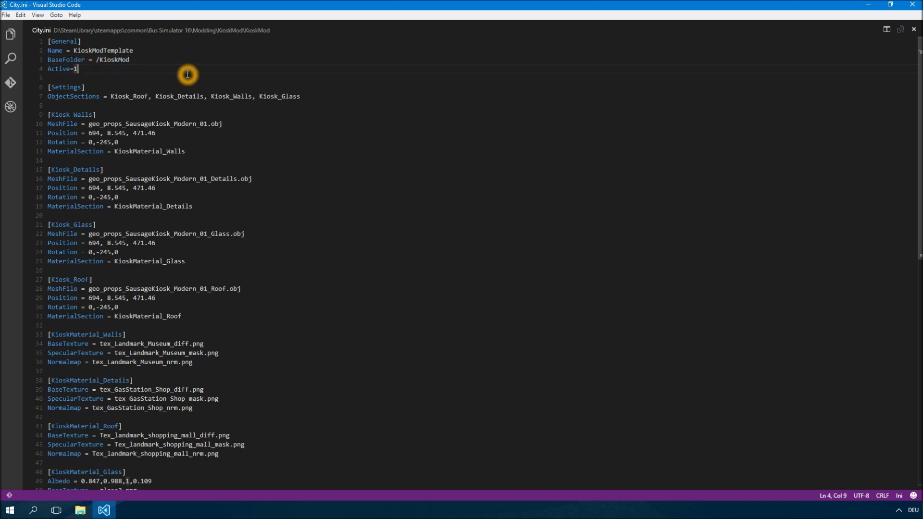
Step: Examine the ObjectSections list under Settings and the matching kiosk object sections below it
double_click(73, 87)
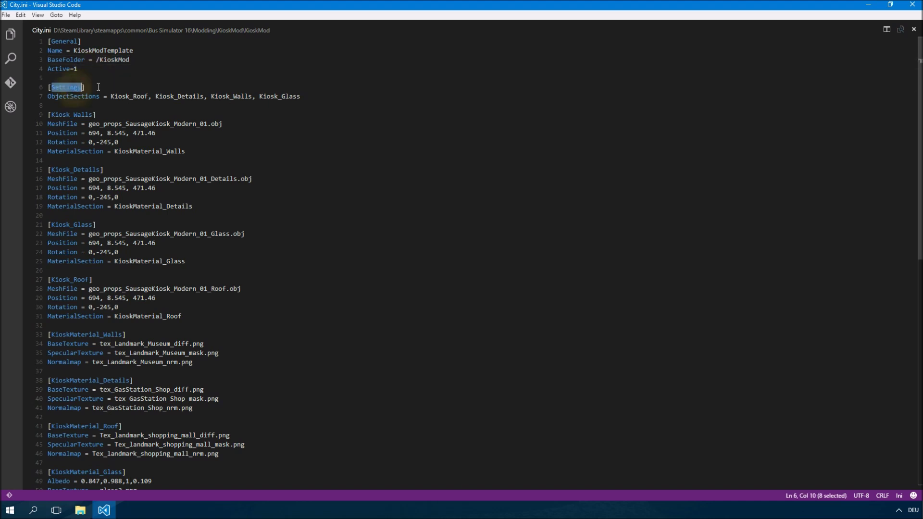
double_click(100, 95)
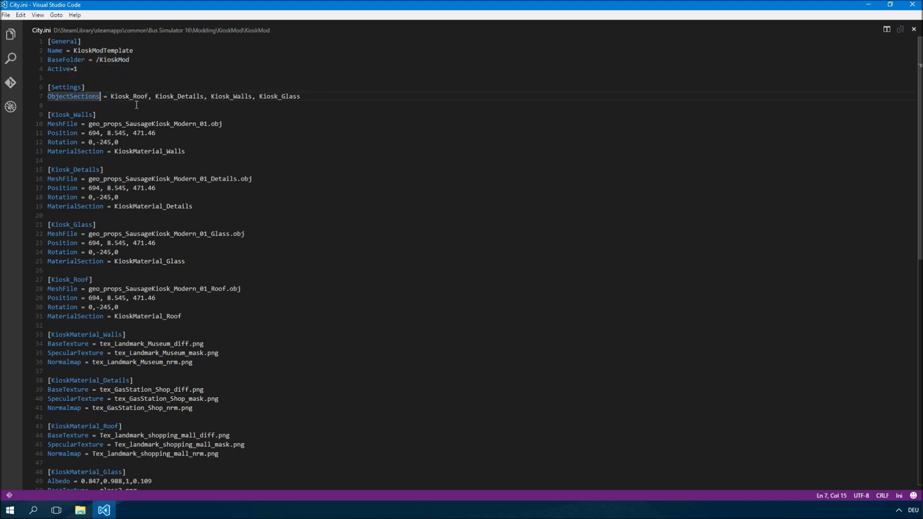
left_click_drag(48, 96, 253, 96)
left_click(298, 96)
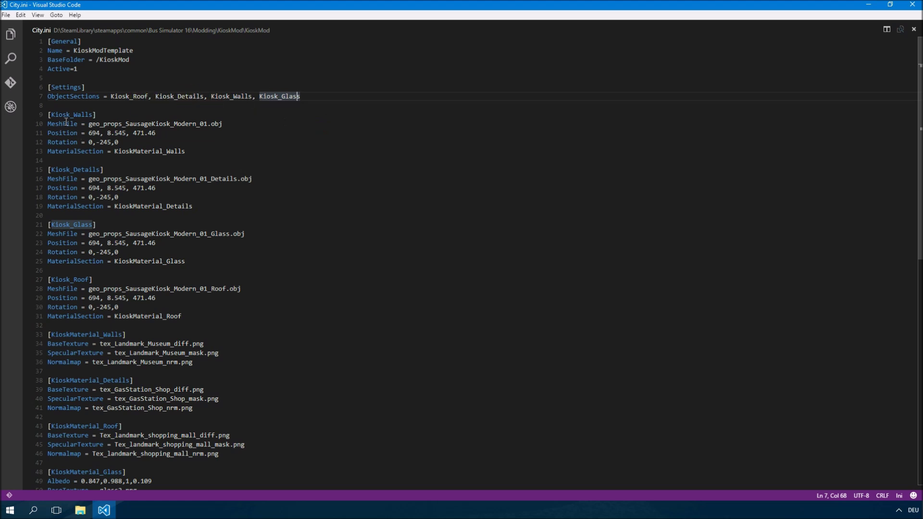
left_click_drag(58, 115, 145, 297)
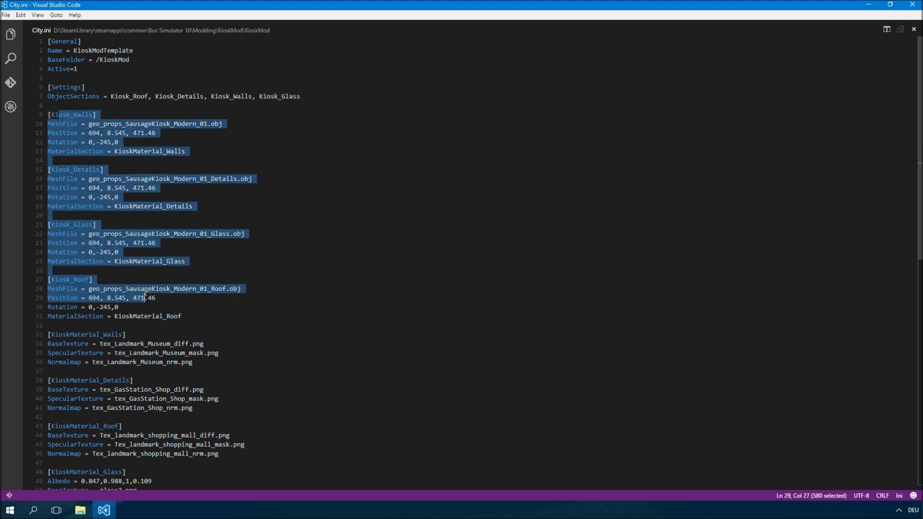
left_click(146, 289)
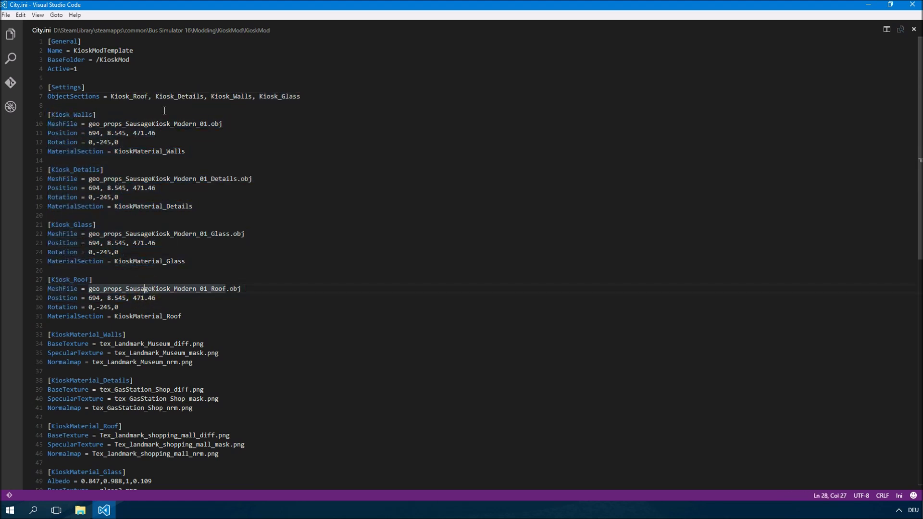
Step: Examine the Kiosk_Walls section's mesh file, position, rotation and material reference, including the material sections at the file's end
double_click(232, 97)
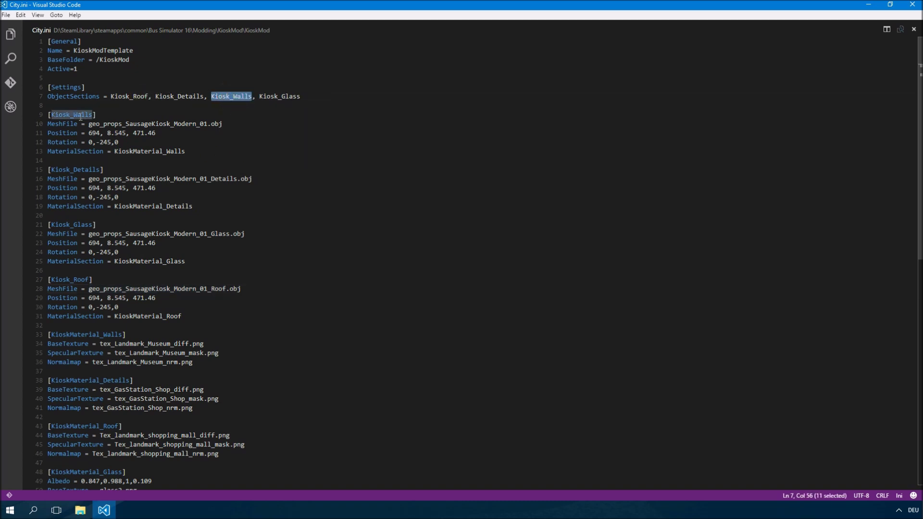
left_click(116, 124)
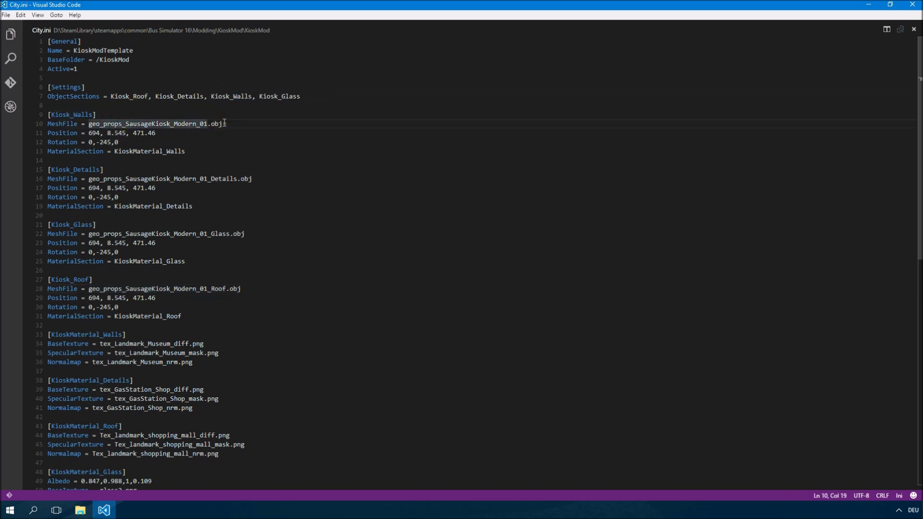
left_click_drag(225, 123, 88, 123)
left_click(101, 133)
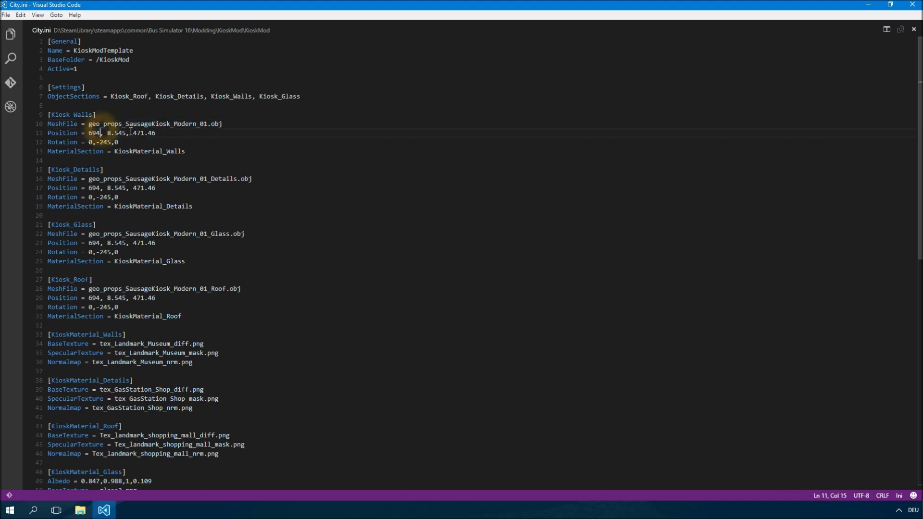
left_click_drag(155, 133, 66, 133)
left_click(182, 143)
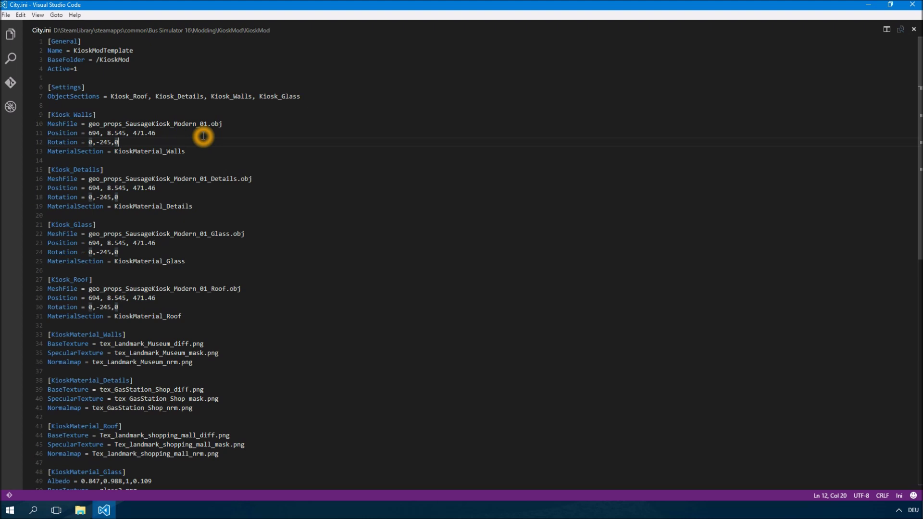
left_click(157, 152)
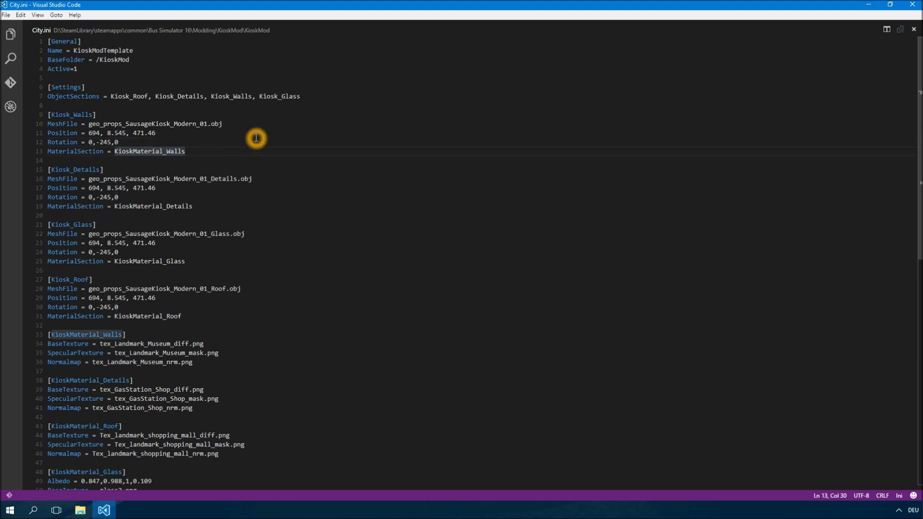
scroll(255, 136, "down", 4)
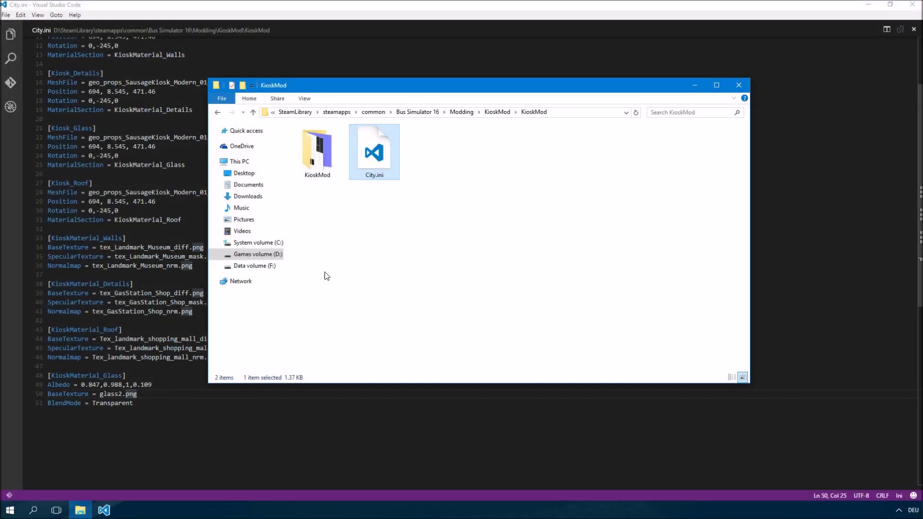
Step: Switch to File Explorer, open the inner KioskMod folder and review its OBJ mesh files and PNG texture files
double_click(328, 162)
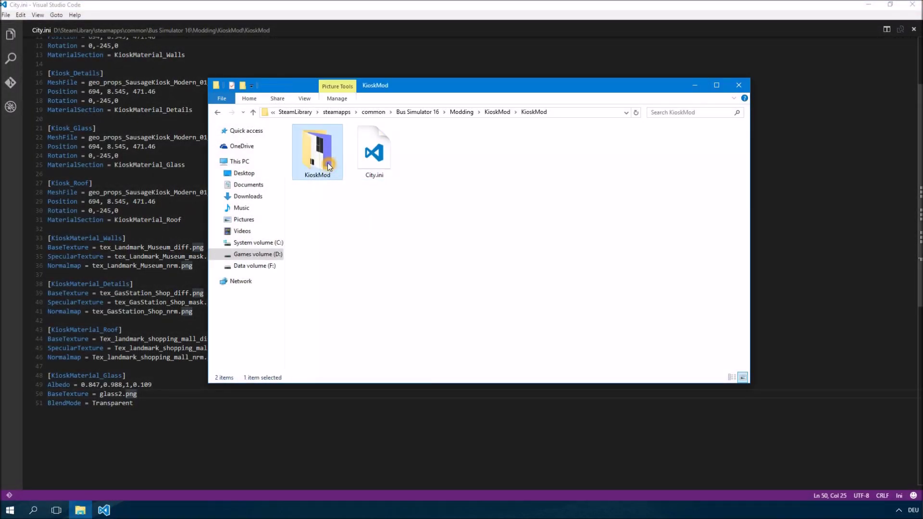
left_click(329, 171)
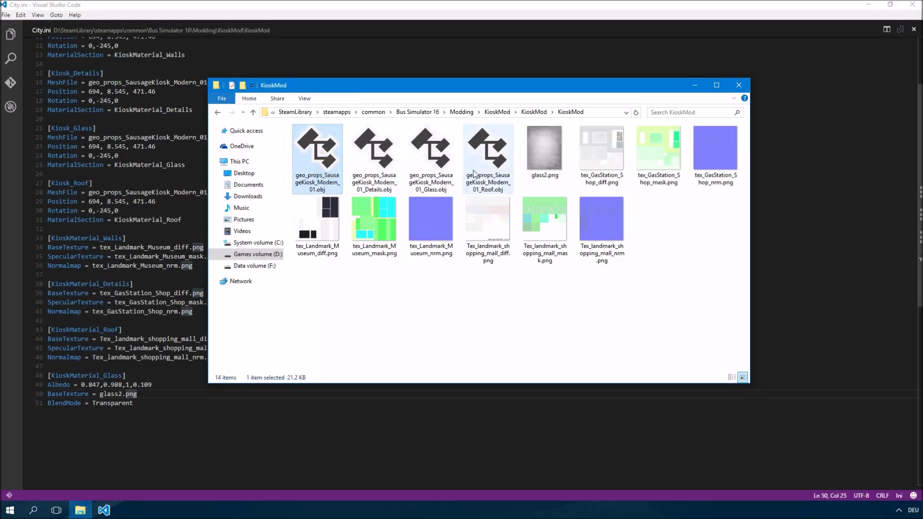
left_click(482, 158, "shift")
left_click(492, 284)
left_click(548, 172)
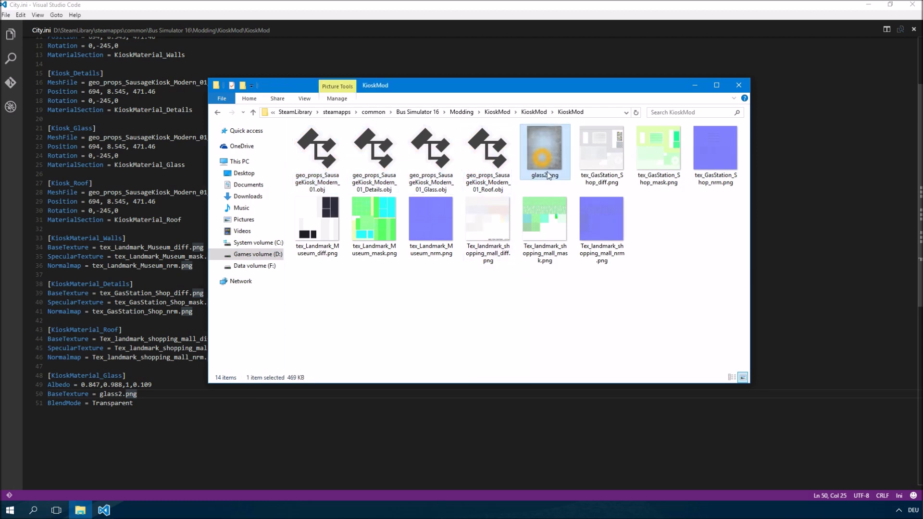
left_click(591, 212, "shift")
left_click(516, 292)
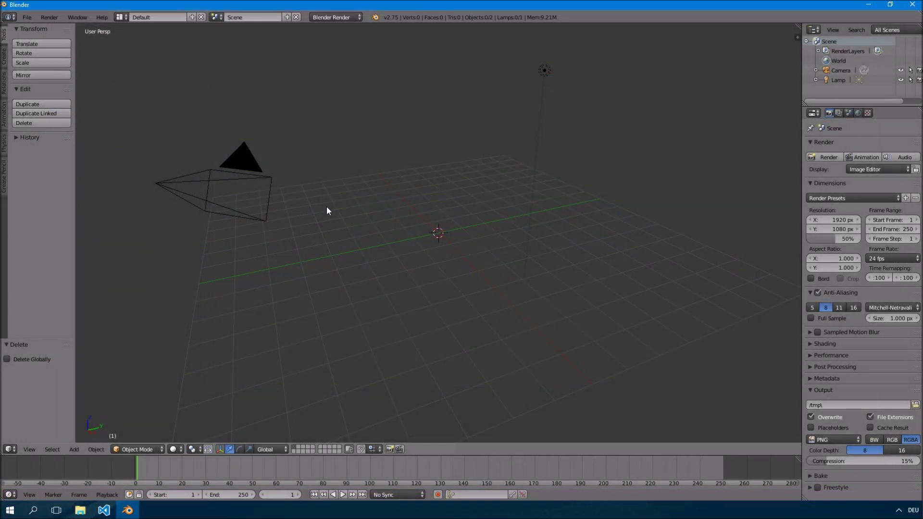
Step: In Blender, import geo_props_SausageKiosk_Modern_01.obj from the KioskMod folder as a Wavefront OBJ
left_click(27, 20)
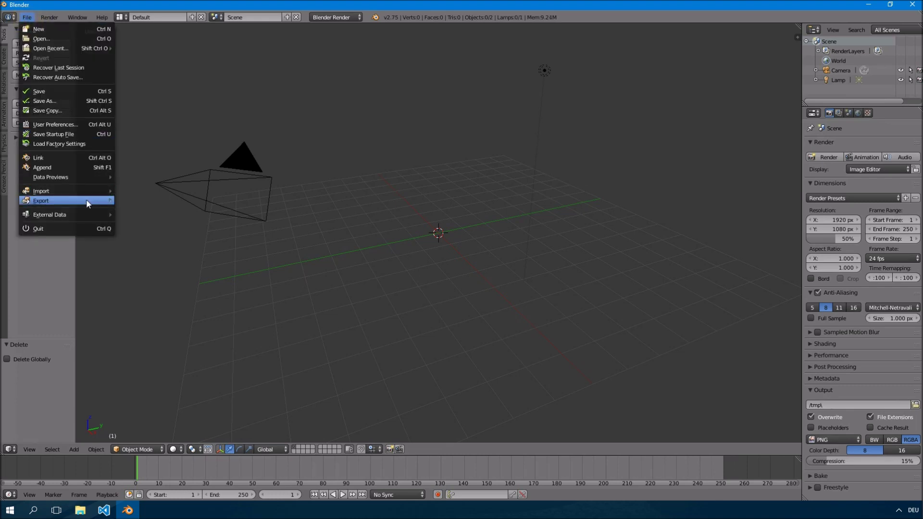
mouse_move(81, 189)
left_click(157, 239)
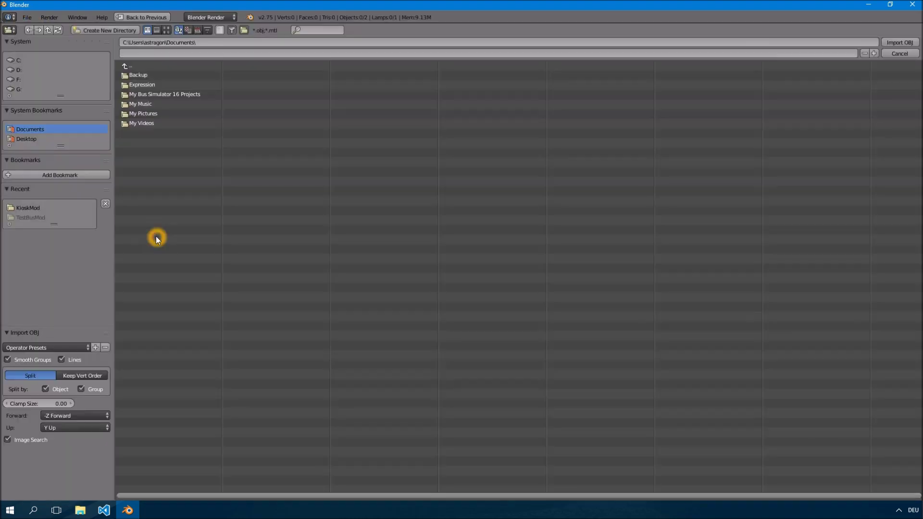
left_click(29, 207)
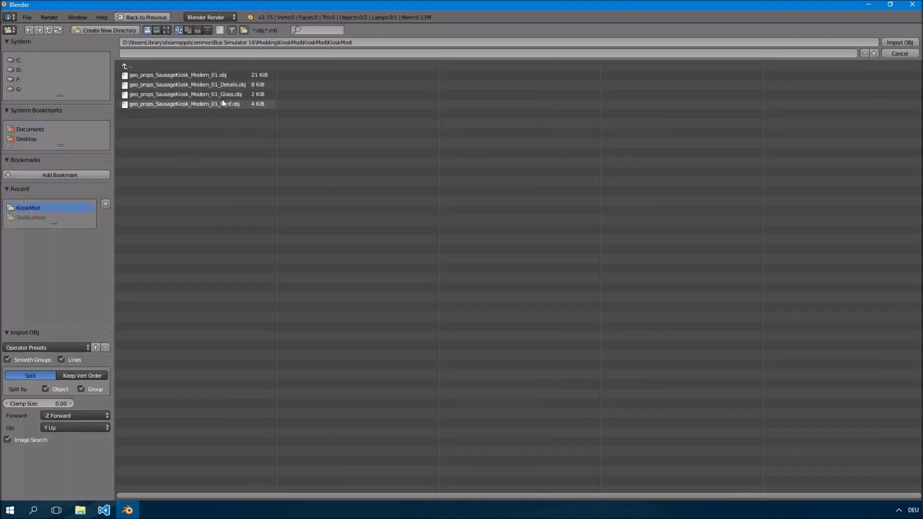
left_click(235, 77)
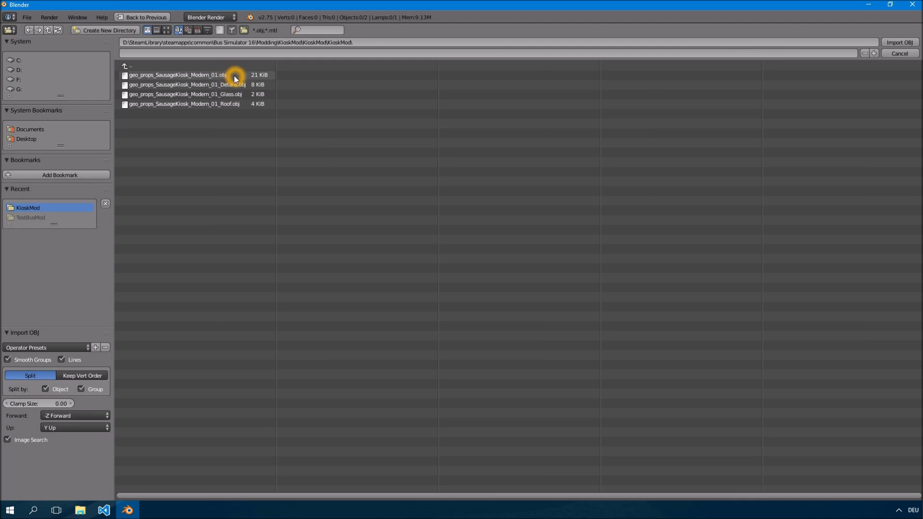
left_click(241, 72)
left_click(900, 42)
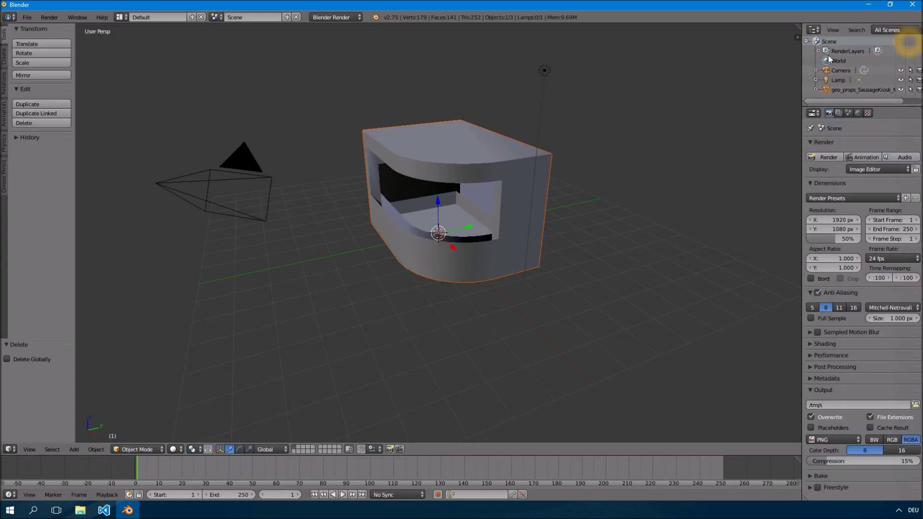
Step: Import the kiosk details mesh geo_props_SausageKiosk_Modern_01_Details.obj into the scene
left_click(27, 17)
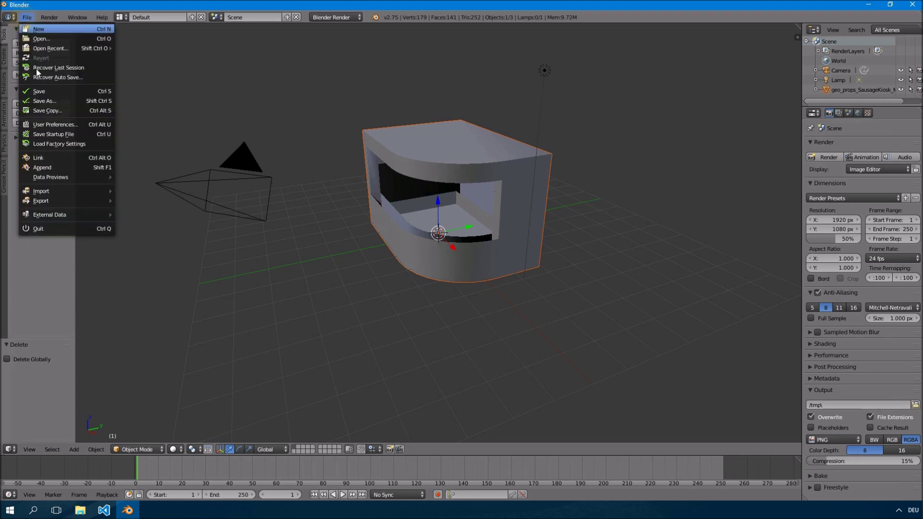
left_click(69, 193)
left_click(156, 237)
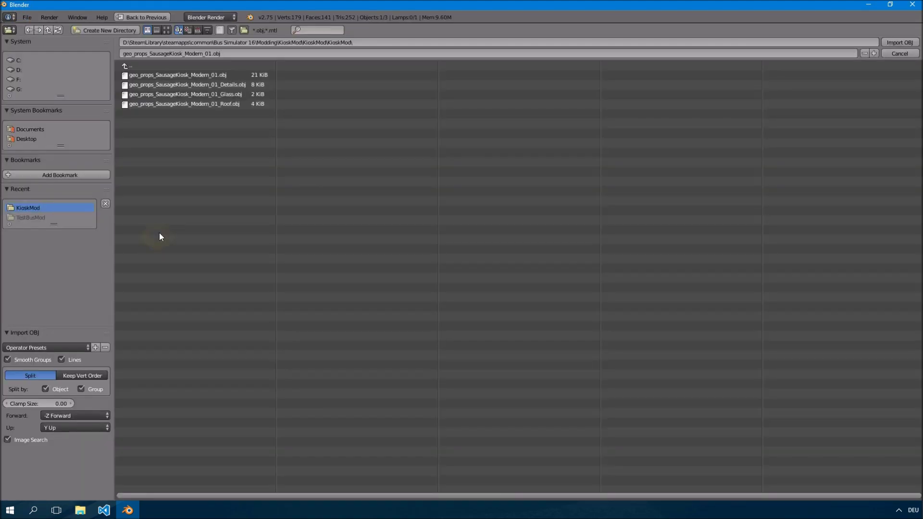
double_click(237, 85)
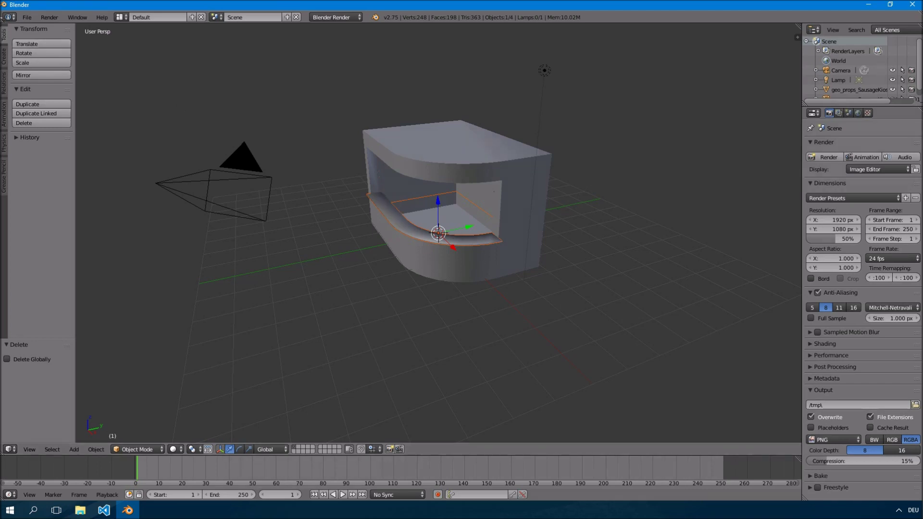
Step: Import the kiosk glass mesh geo_props_SausageKiosk_Modern_01_Glass.obj into the scene
left_click(27, 18)
mouse_move(72, 191)
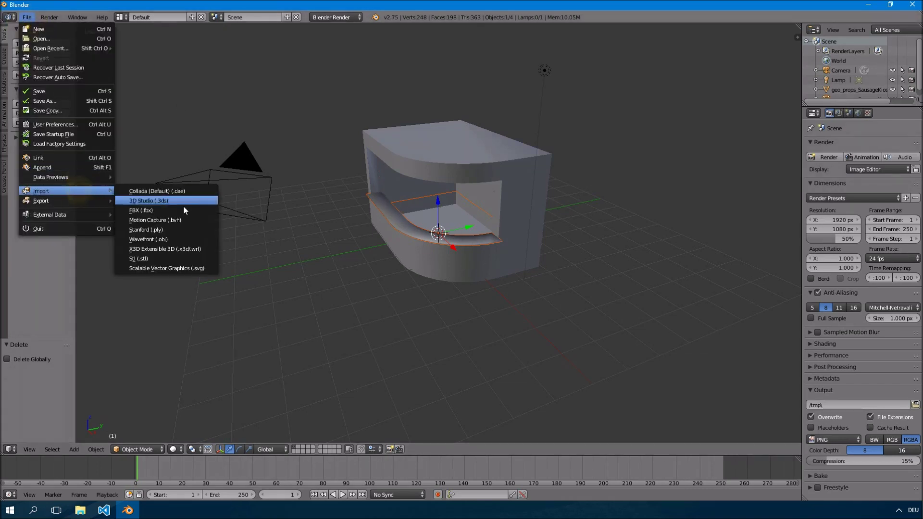
left_click(175, 238)
double_click(233, 95)
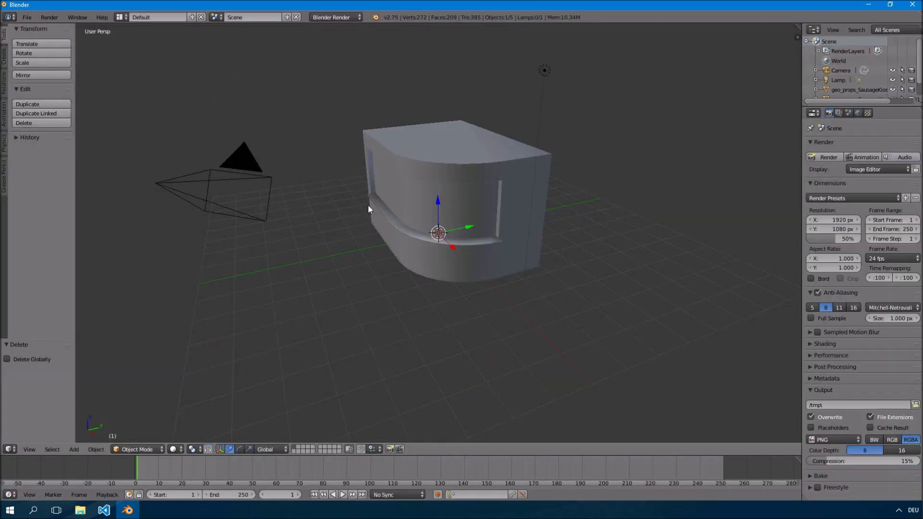
Step: Import the kiosk roof mesh geo_props_SausageKiosk_Modern_01_Roof.obj into the scene and inspect the assembled kiosk
left_click(27, 17)
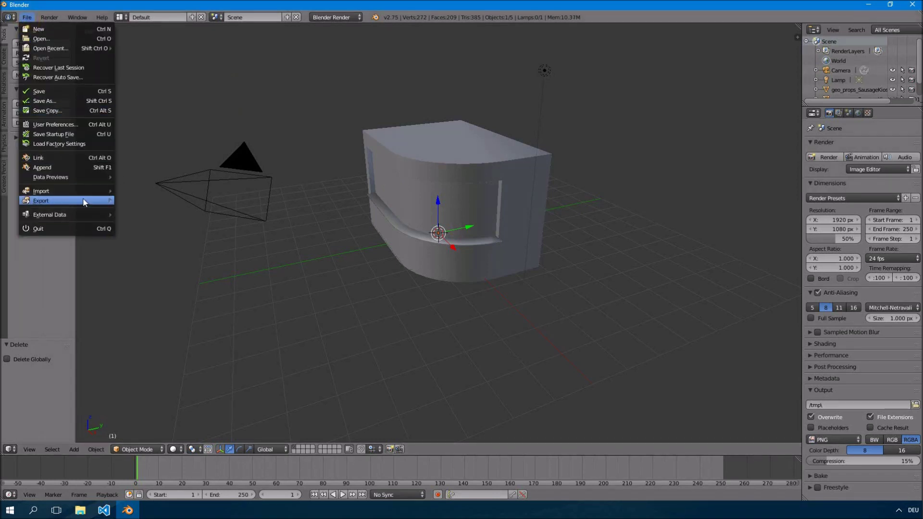
mouse_move(78, 192)
left_click(159, 238)
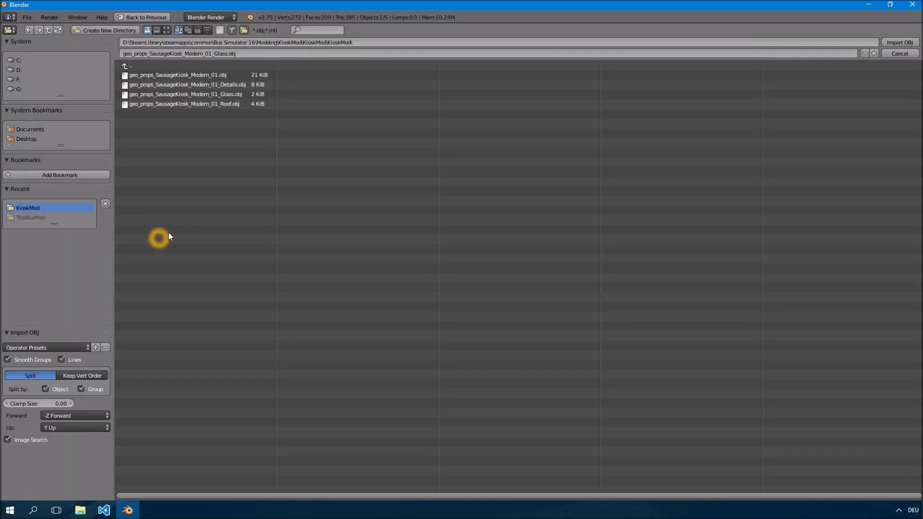
double_click(208, 105)
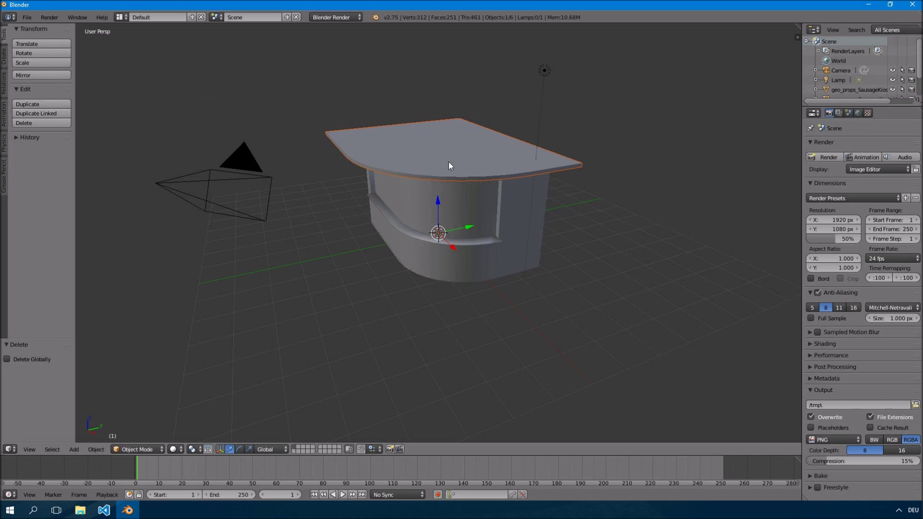
left_click_drag(390, 208, 422, 182)
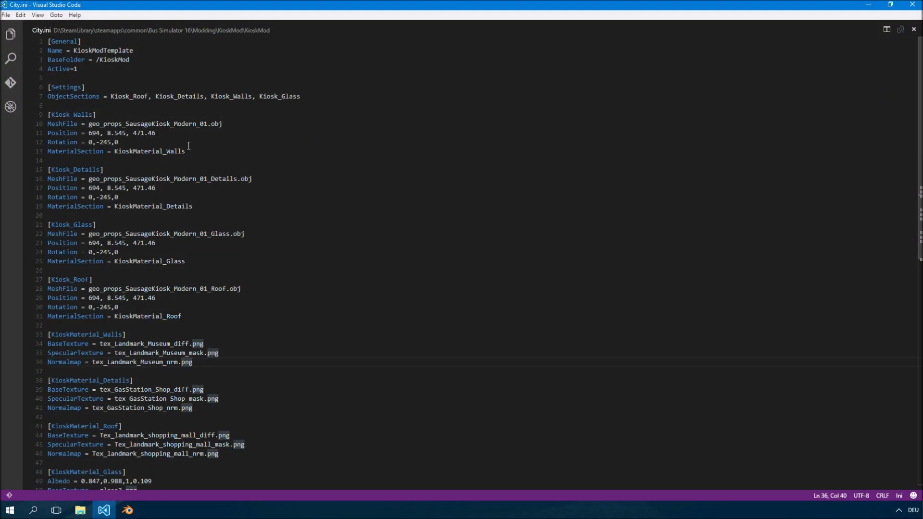
Step: Switch to City.ini in Visual Studio Code and review the MeshFile entries of the kiosk walls, details, glass and roof sections
left_click_drag(223, 124, 49, 125)
left_click_drag(252, 179, 66, 175)
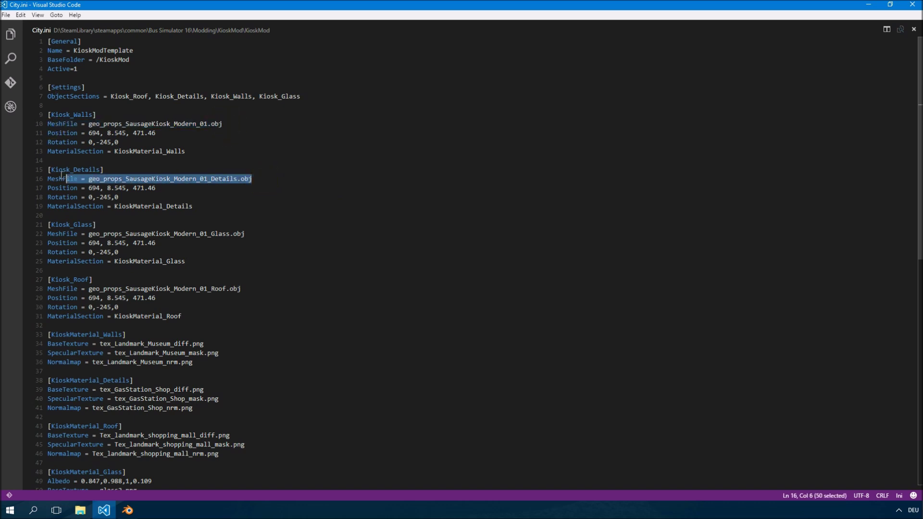
left_click_drag(245, 234, 63, 234)
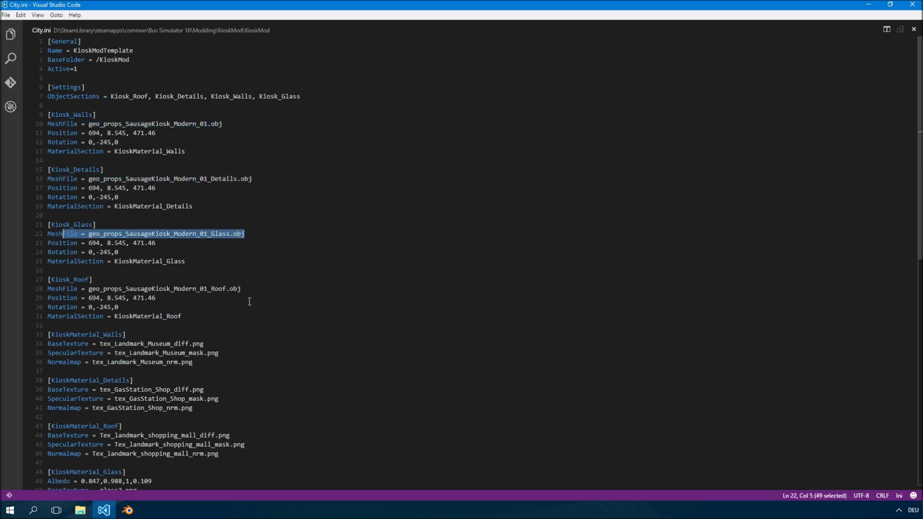
left_click_drag(246, 291, 65, 291)
left_click(97, 291)
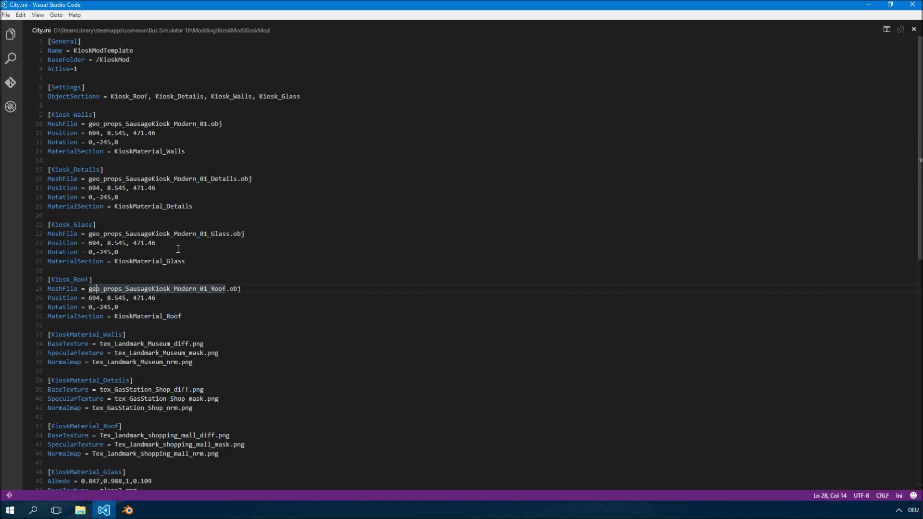
Step: Examine the Position entries of the kiosk sections, then check map coordinates in the Bus Simulator 16 route planner
left_click_drag(168, 243, 55, 245)
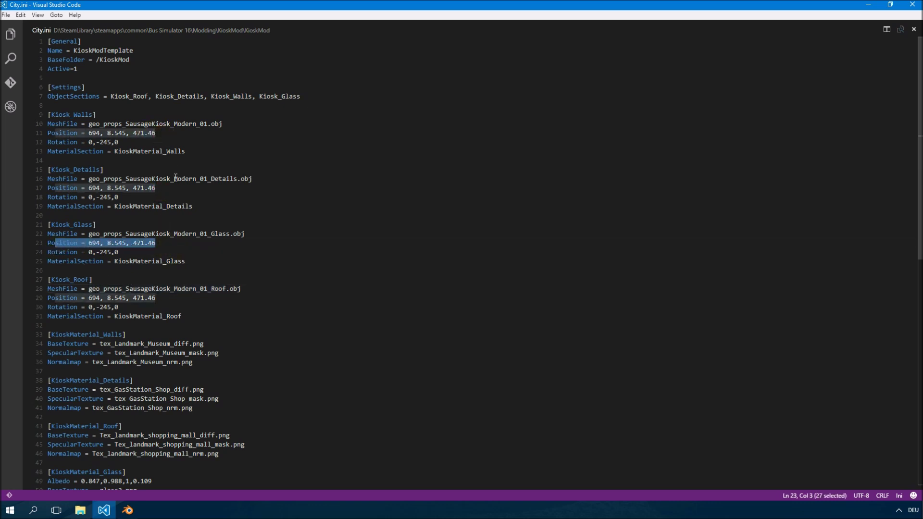
left_click(174, 192)
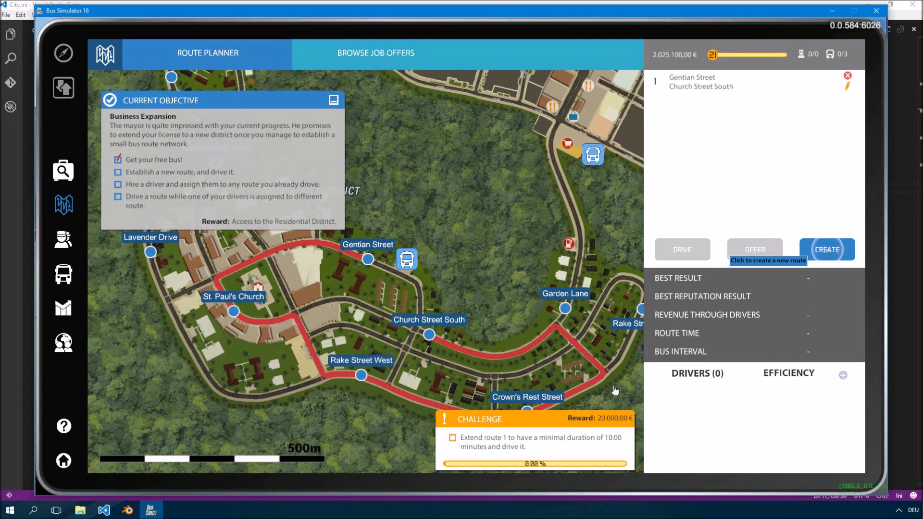
left_click(392, 279)
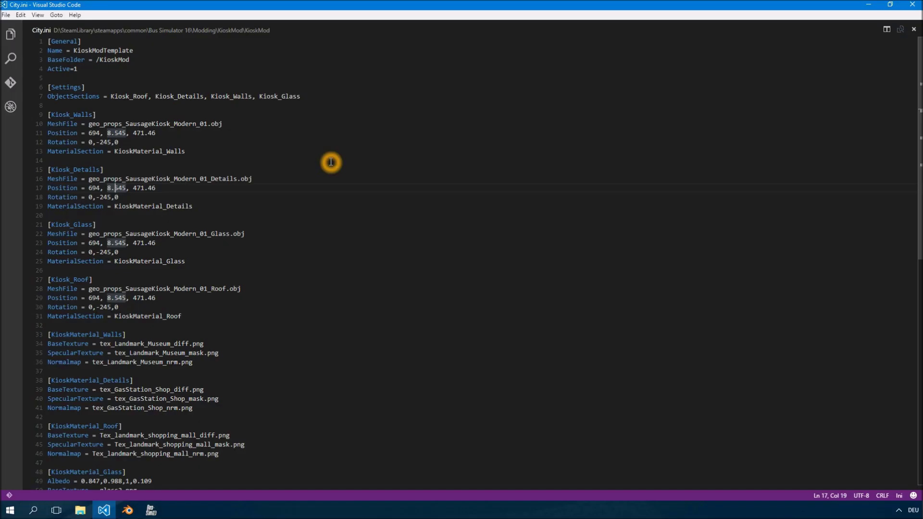
Step: Back in City.ini, examine the individual coordinates in the Kiosk_Details Position entry: first, third and the middle height value
left_click(96, 188)
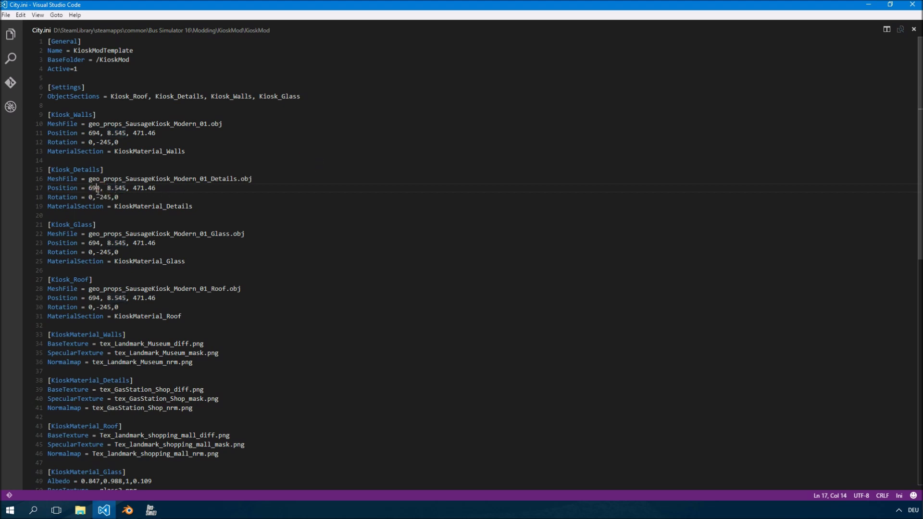
left_click(98, 188)
left_click(138, 188)
double_click(139, 189)
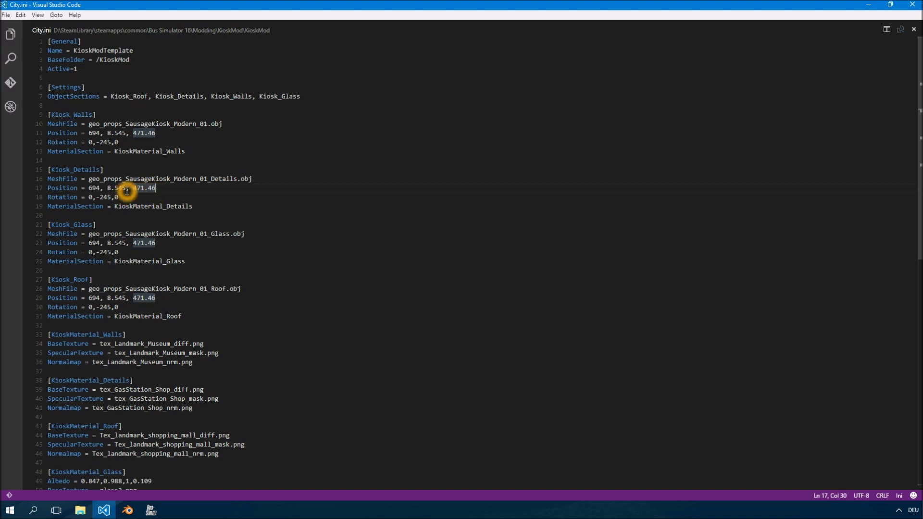
double_click(116, 188)
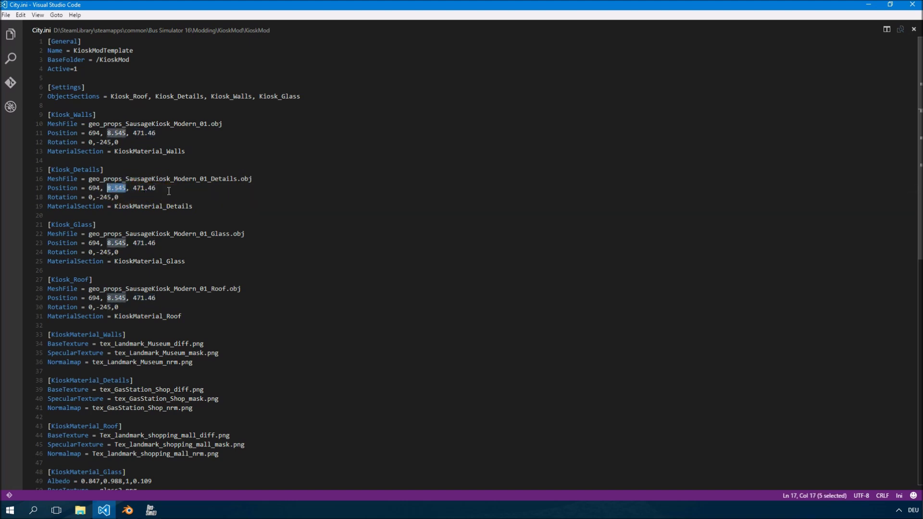